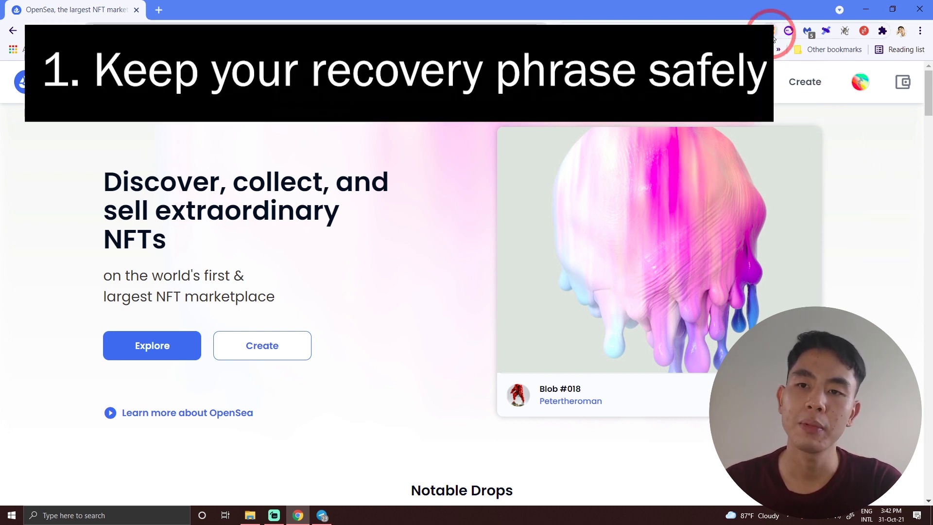
- Open the MetaMask wallet over OpenSea to show Account 1 with 0.0208 ETH
left_click(771, 29)
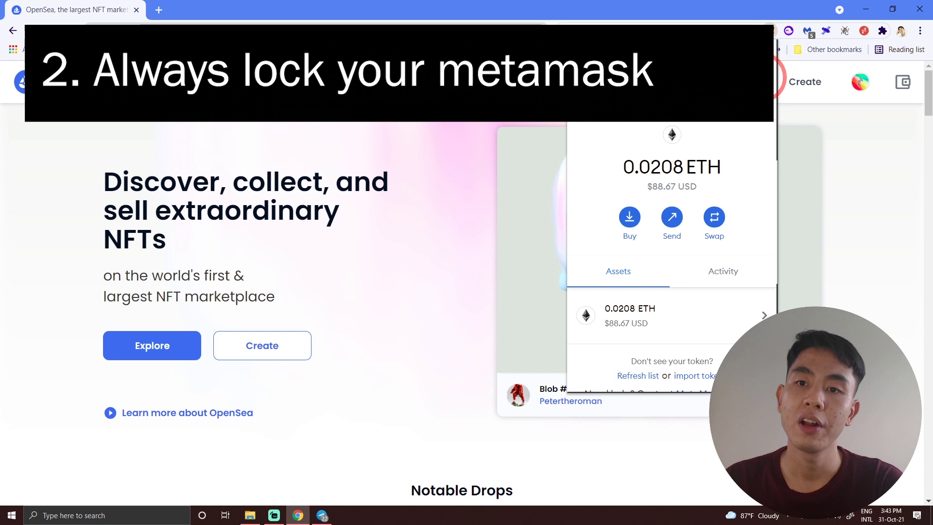
- Review the My Accounts menu and its Lock option, then dismiss the wallet popup
left_click(755, 61)
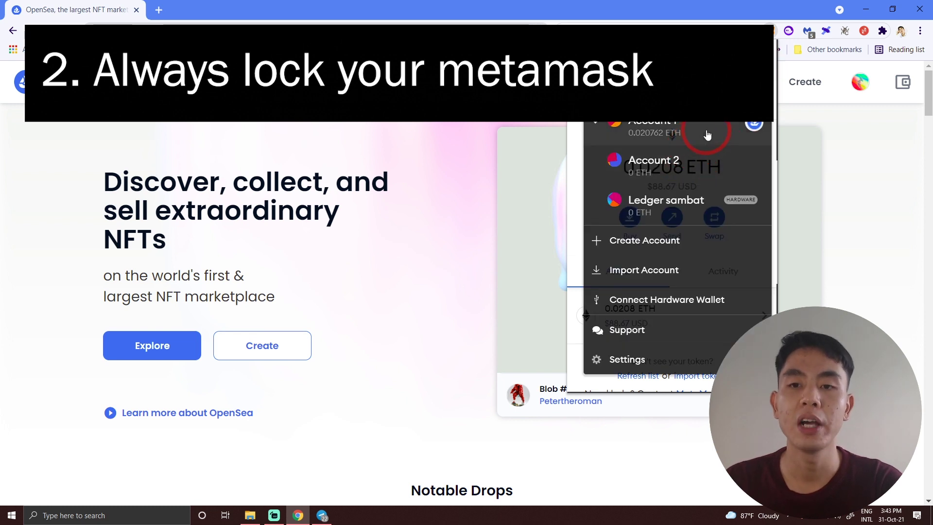
mouse_move(652, 125)
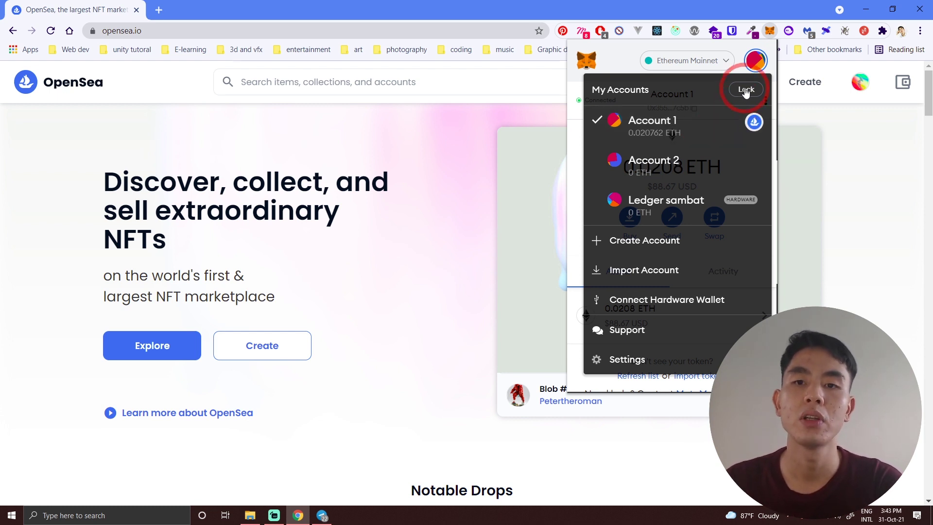
left_click(756, 61)
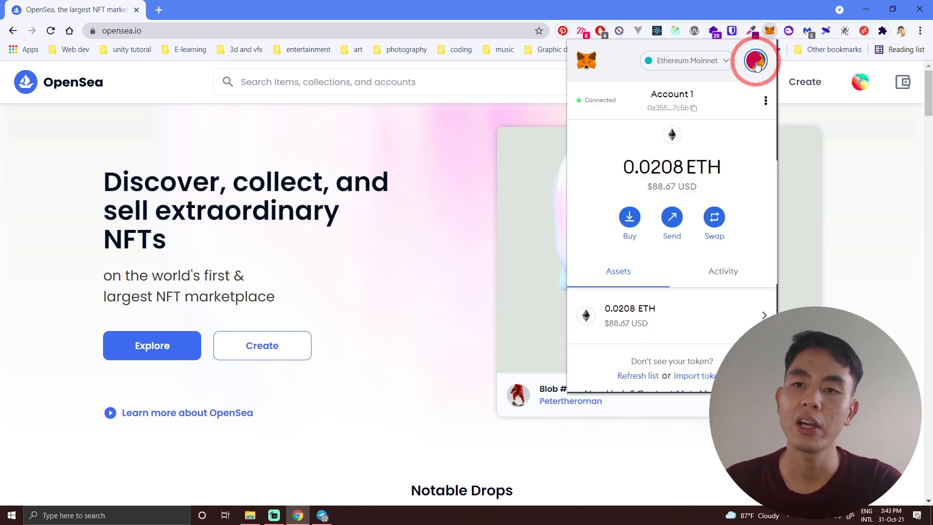
left_click(755, 60)
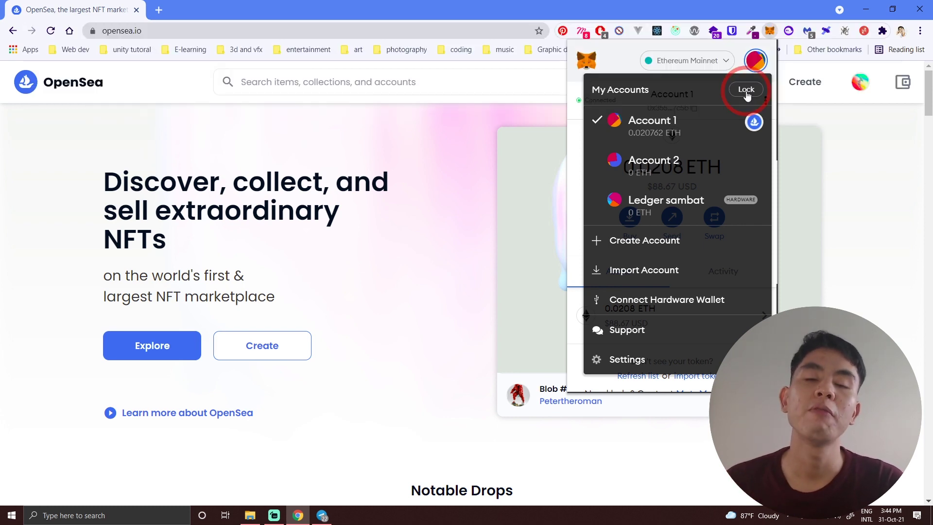
left_click(853, 124)
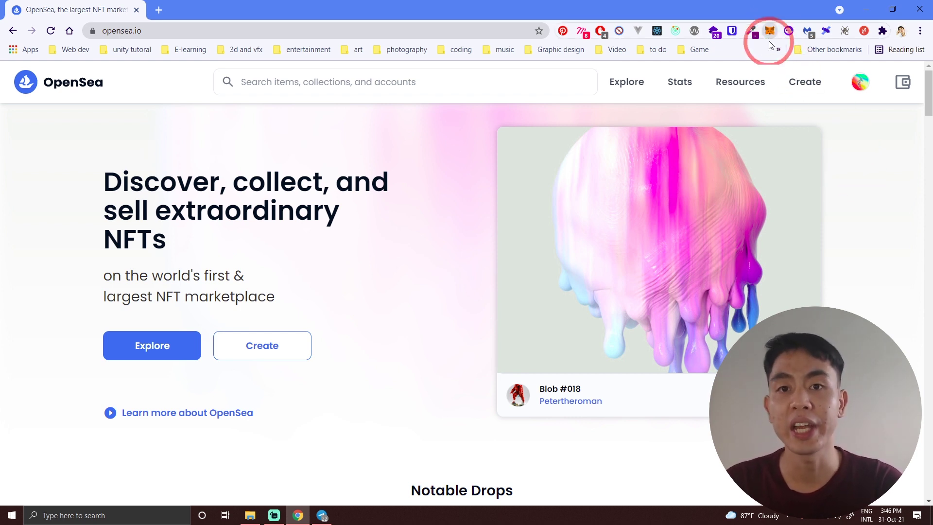
- Open the wallet with Alt+Shift+M and view Account 1's Connected sites list
key("alt+shift+m")
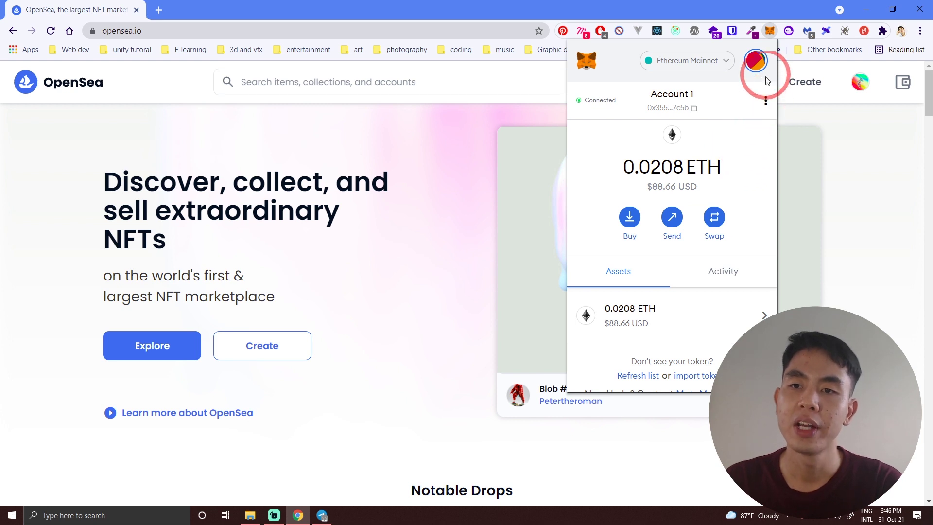
left_click(765, 100)
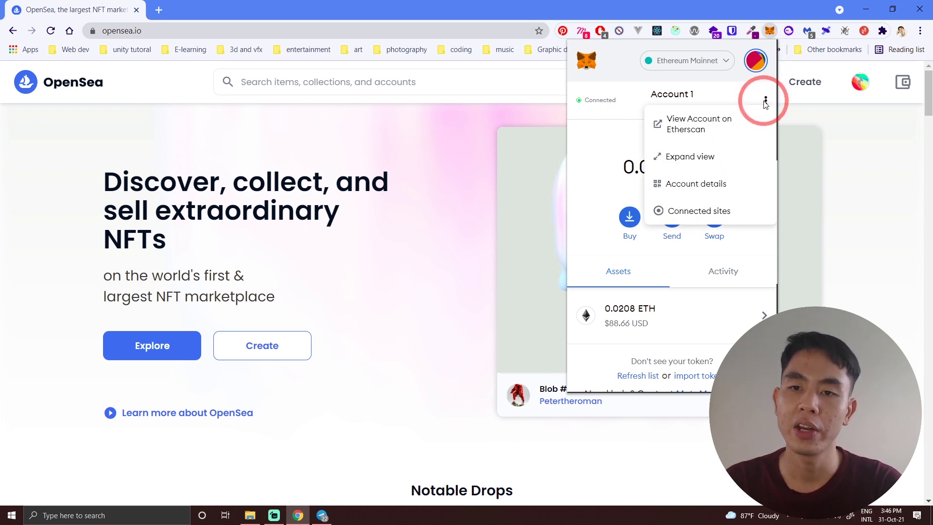
left_click(698, 211)
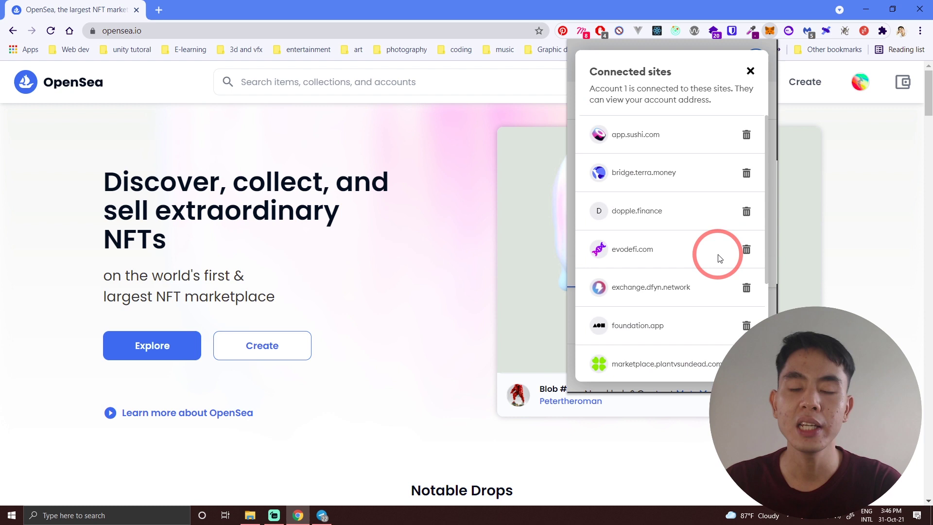
scroll(699, 242, "down", 1)
scroll(698, 242, "down", 2)
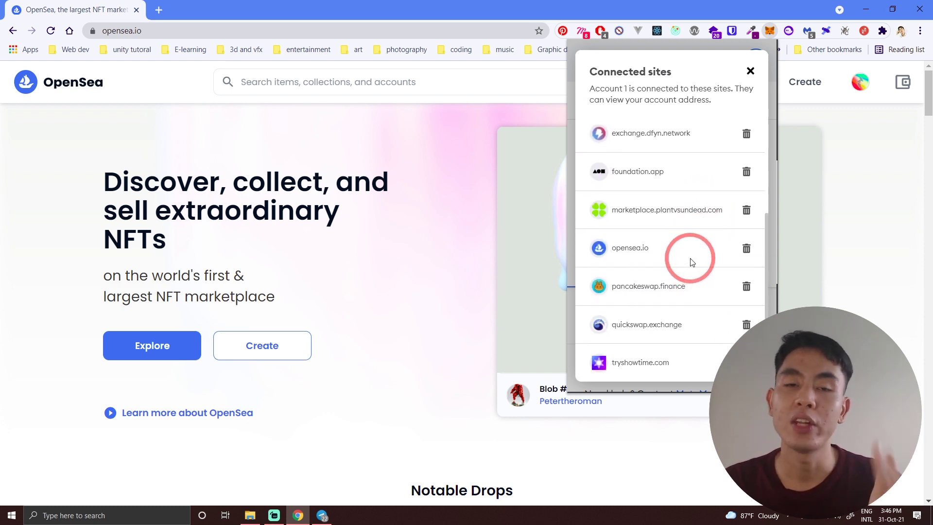
scroll(690, 261, "up", 3)
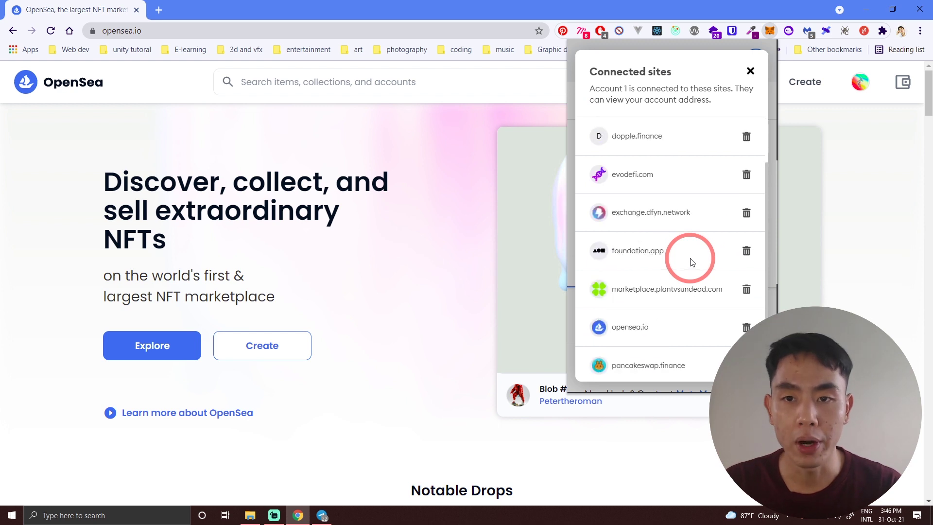
scroll(691, 260, "up", 2)
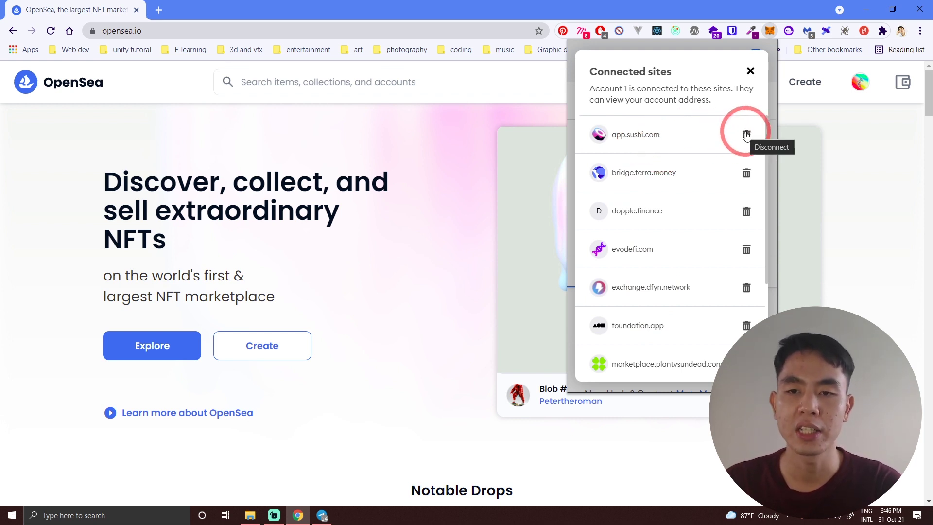
- Remove app.sushi.com and dopple.finance from Connected sites, then close the list
left_click(745, 134)
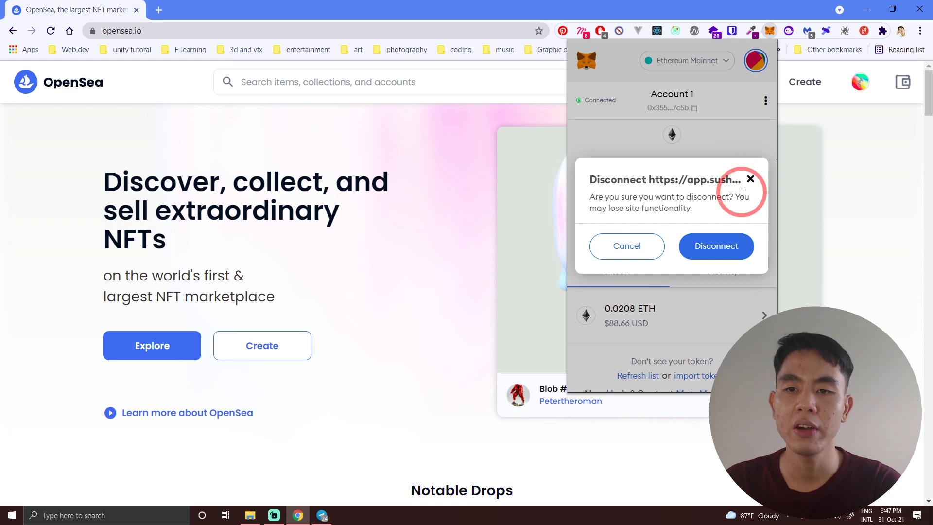
left_click(716, 246)
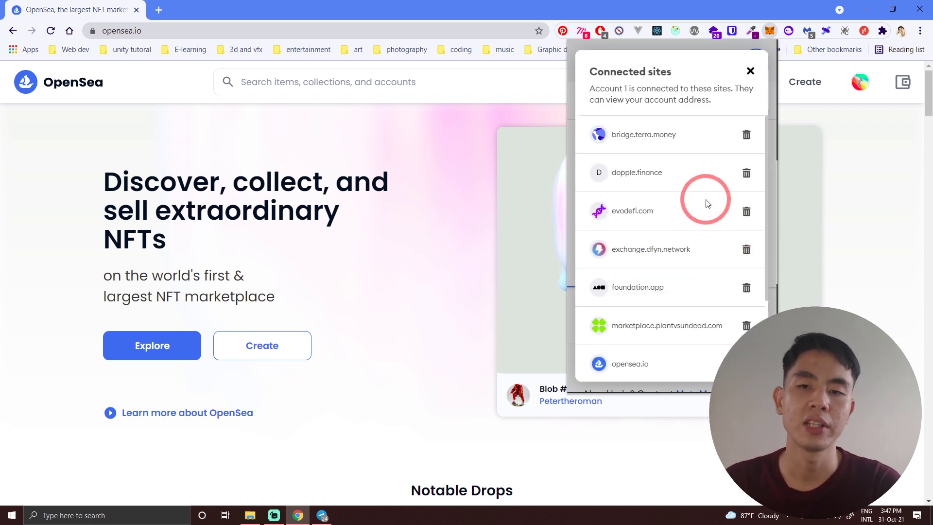
left_click(745, 172)
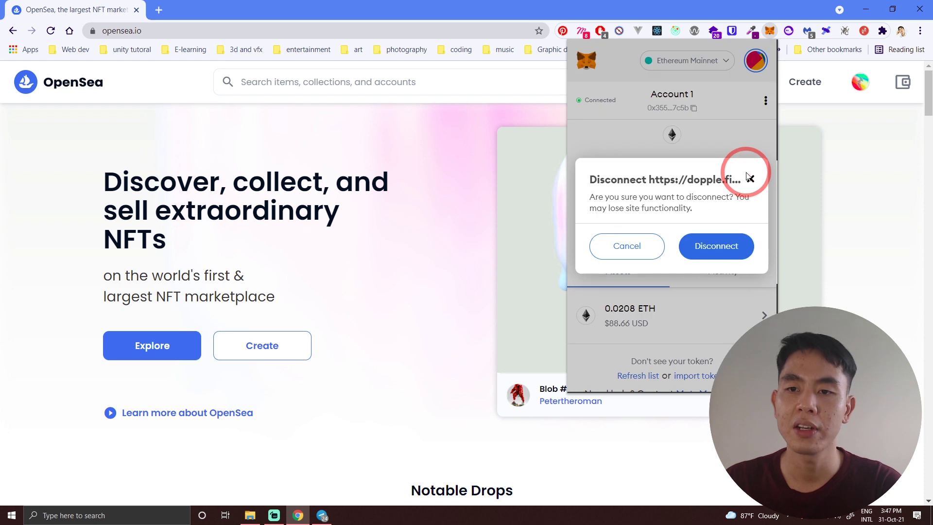
left_click(716, 246)
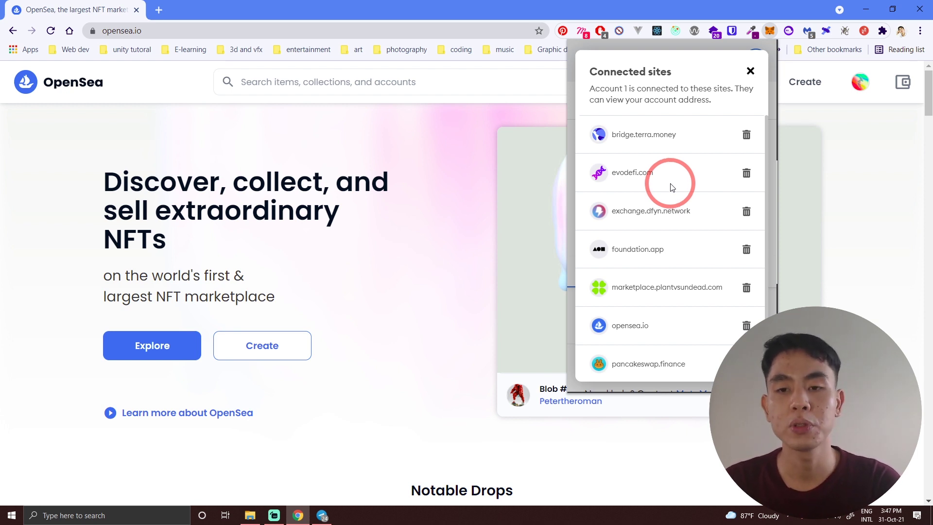
scroll(672, 186, "down", 3)
scroll(672, 187, "up", 3)
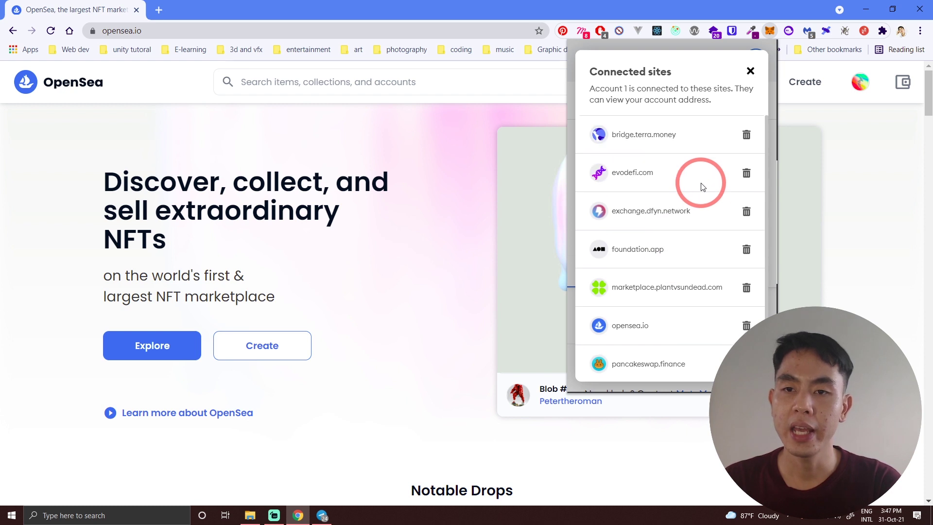
left_click(750, 71)
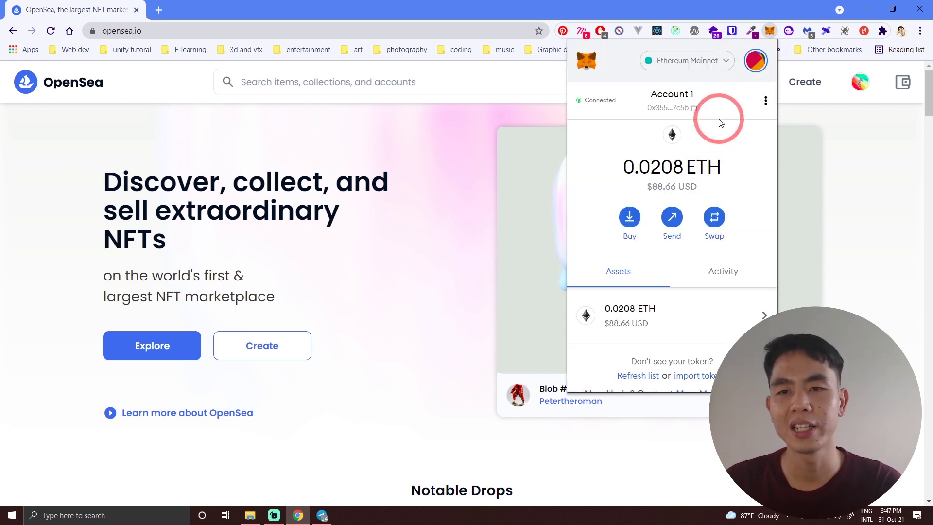
left_click(703, 61)
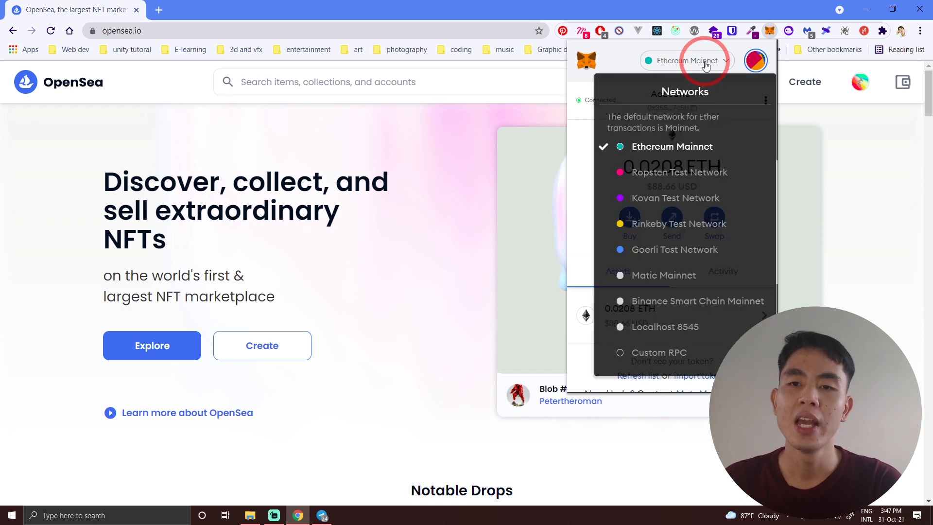
left_click(665, 225)
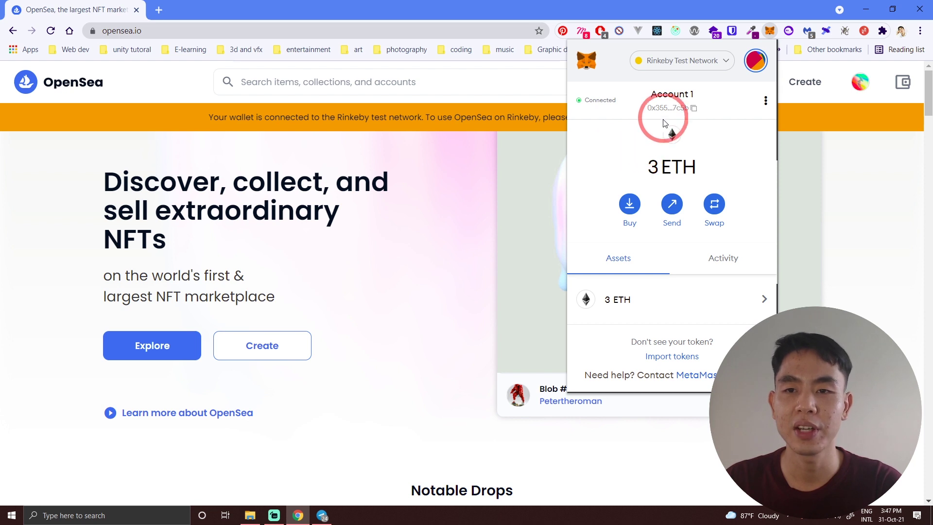
left_click(681, 61)
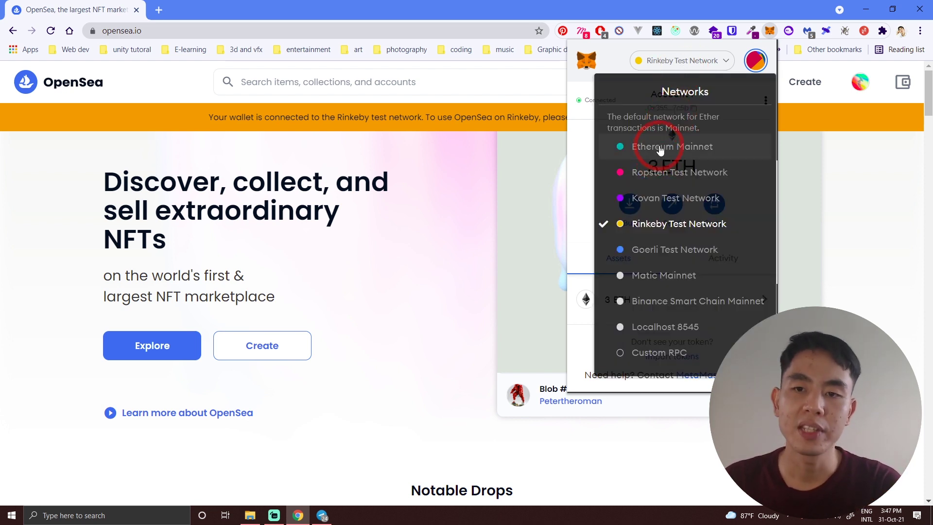
left_click(660, 149)
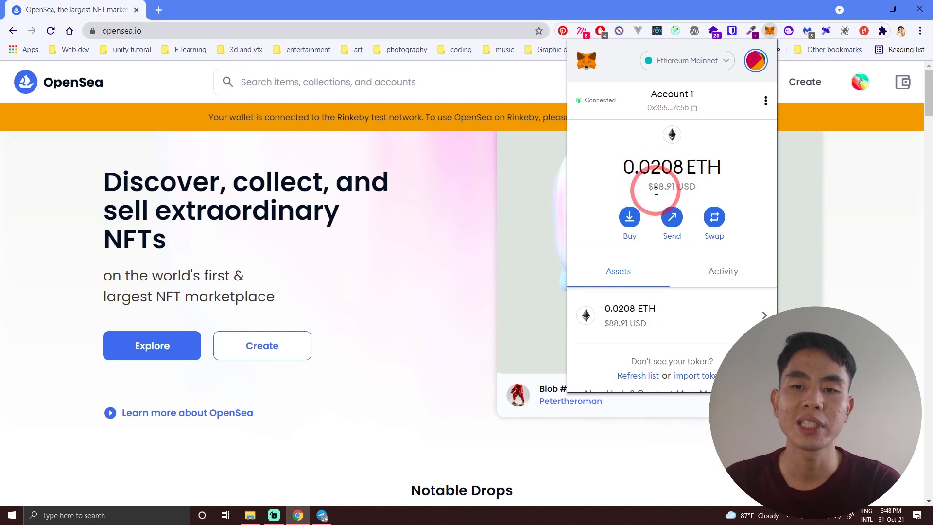